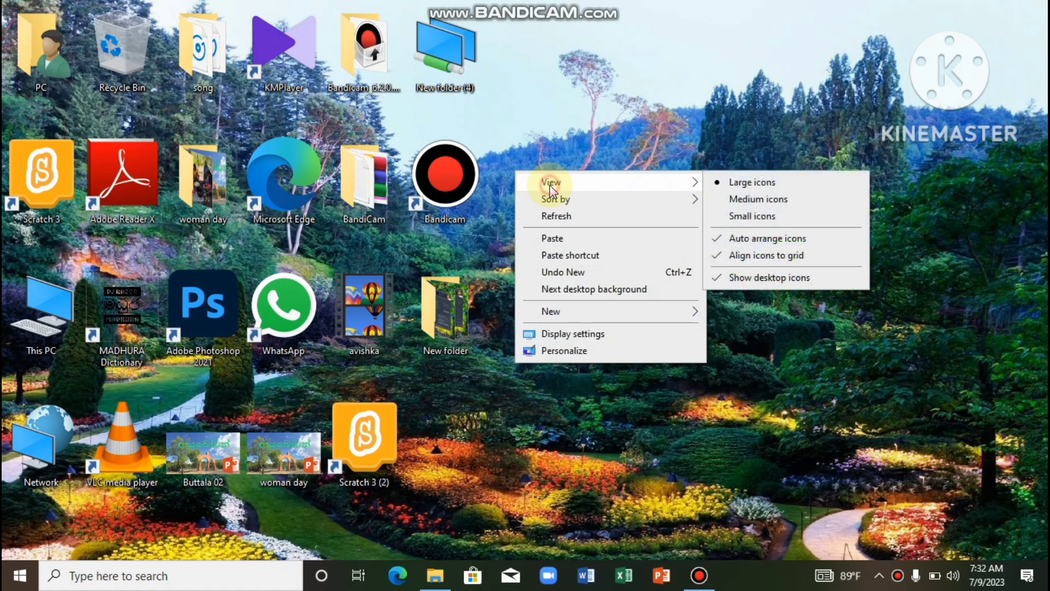
Switch the desktop icons to medium size, followed by small size.
left_click(758, 199)
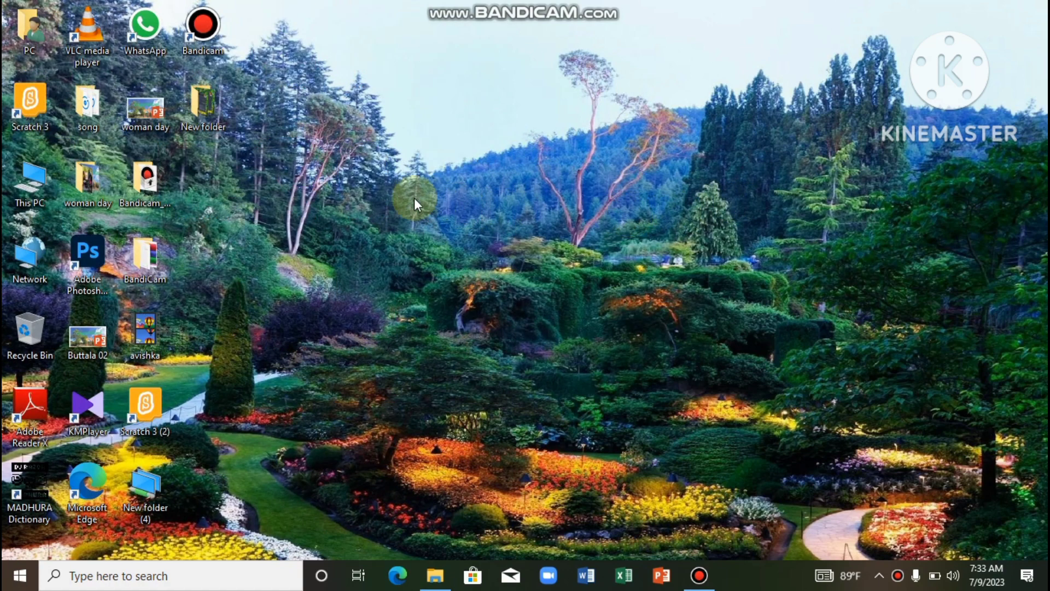
right_click(394, 196)
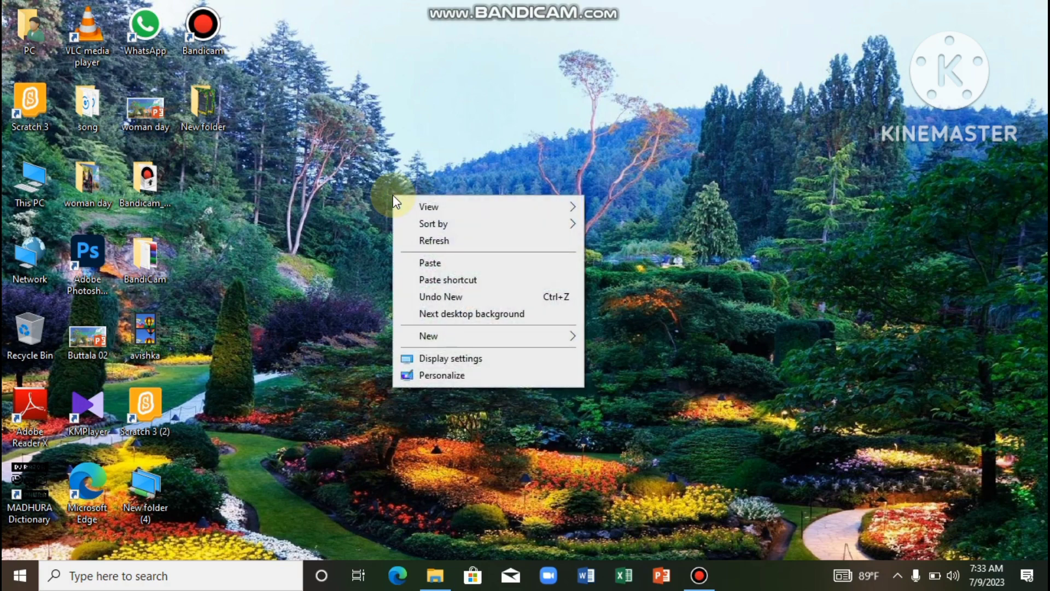
left_click(431, 208)
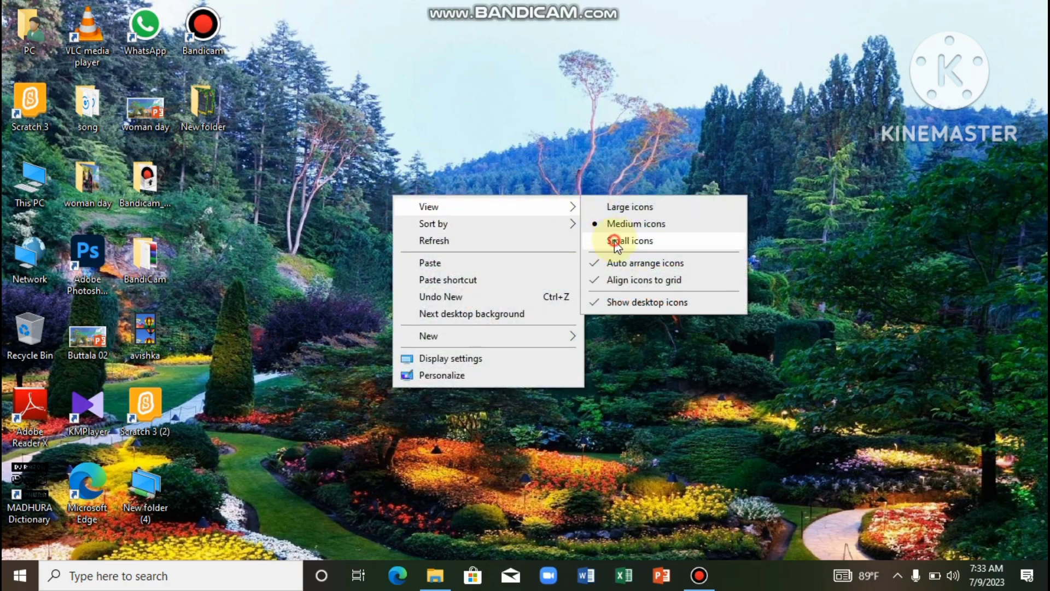
left_click(614, 242)
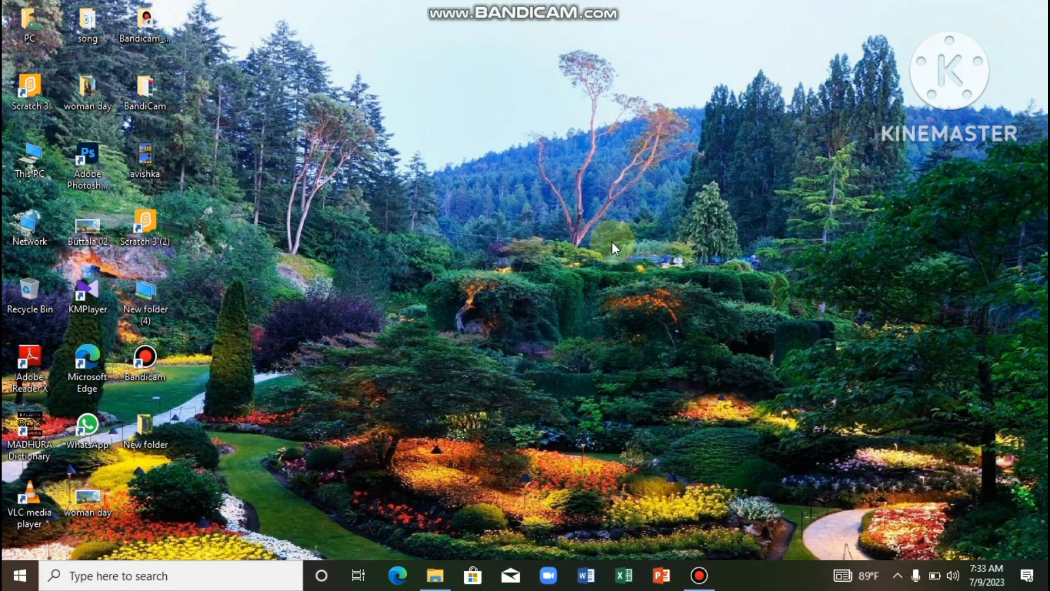
Hide all desktop icons, and show them again.
right_click(428, 243)
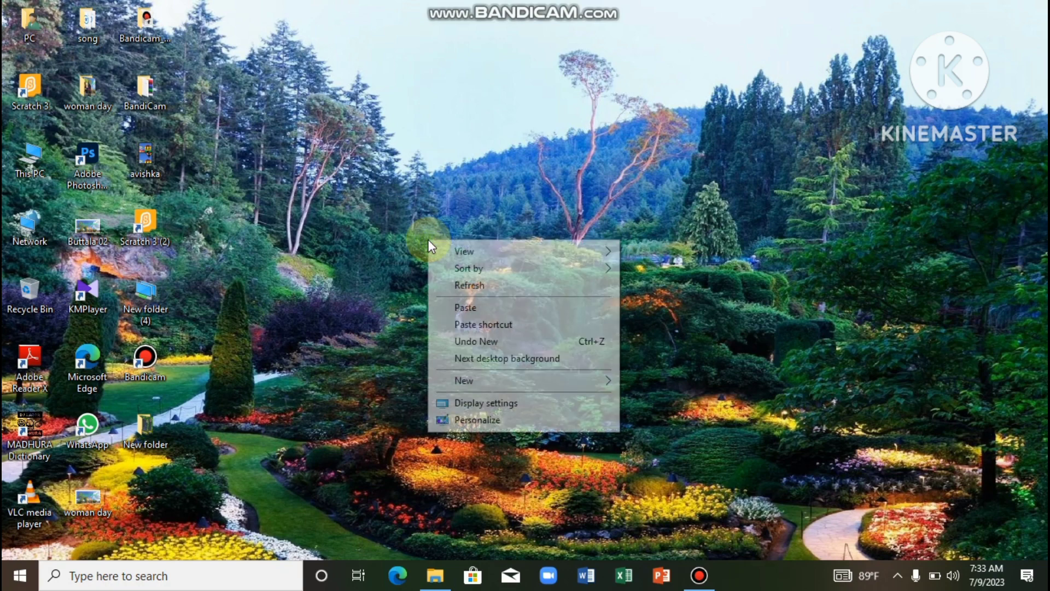
mouse_move(462, 256)
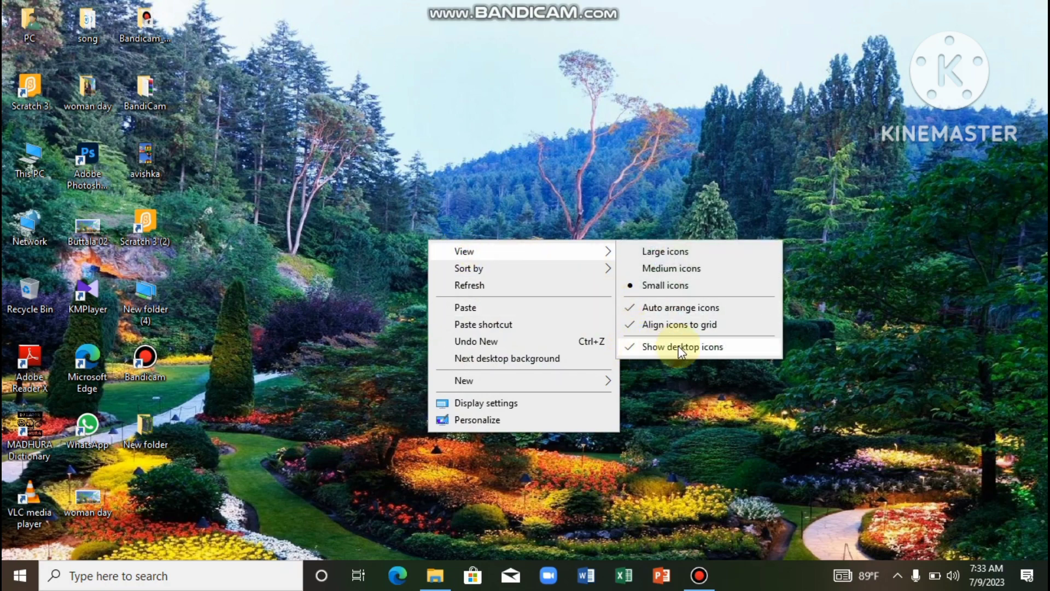
left_click(628, 347)
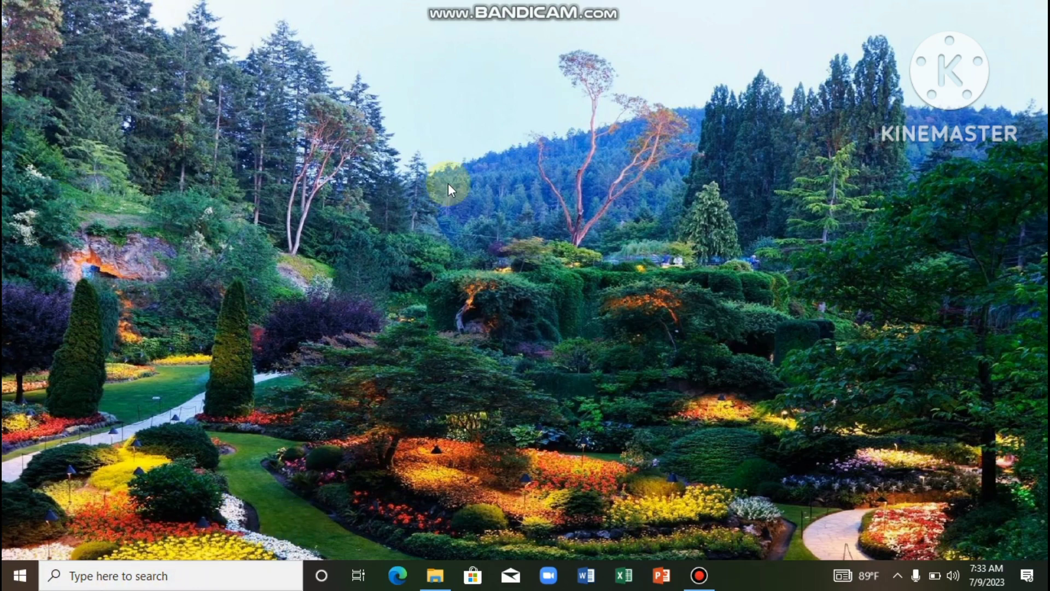
right_click(469, 165)
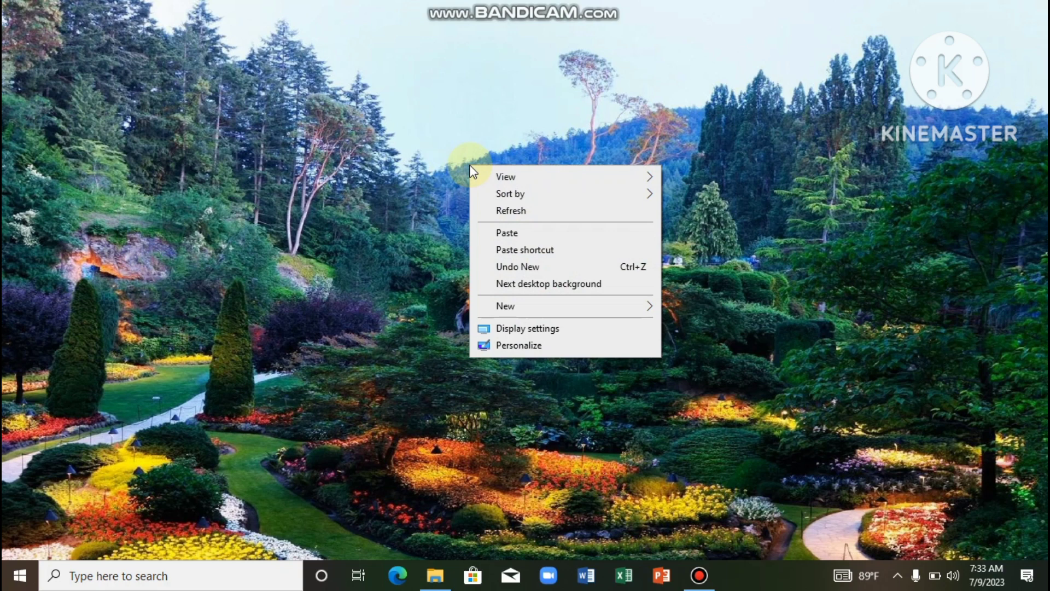
mouse_move(500, 180)
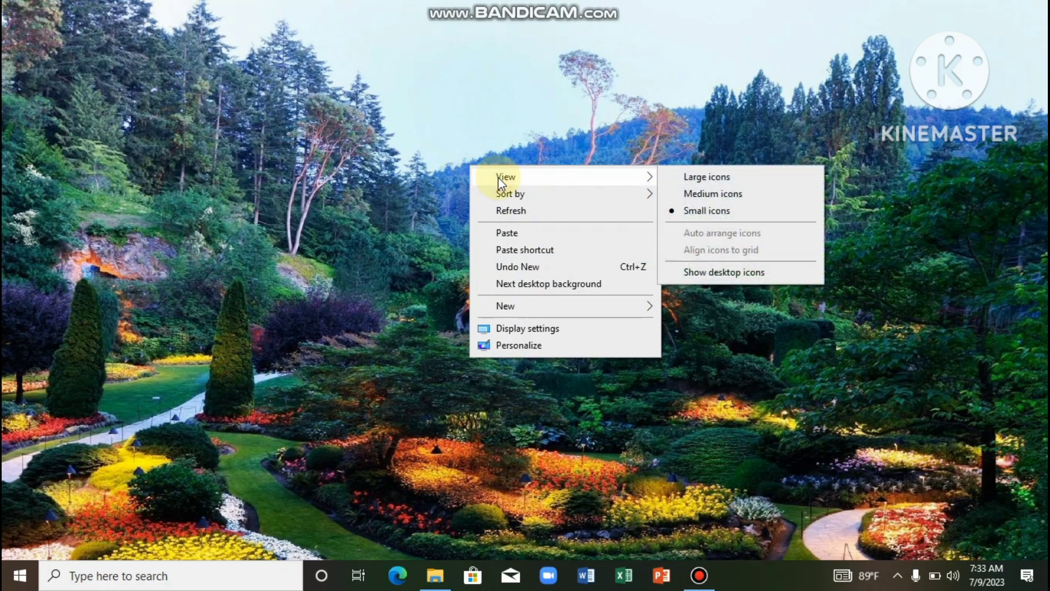
left_click(674, 274)
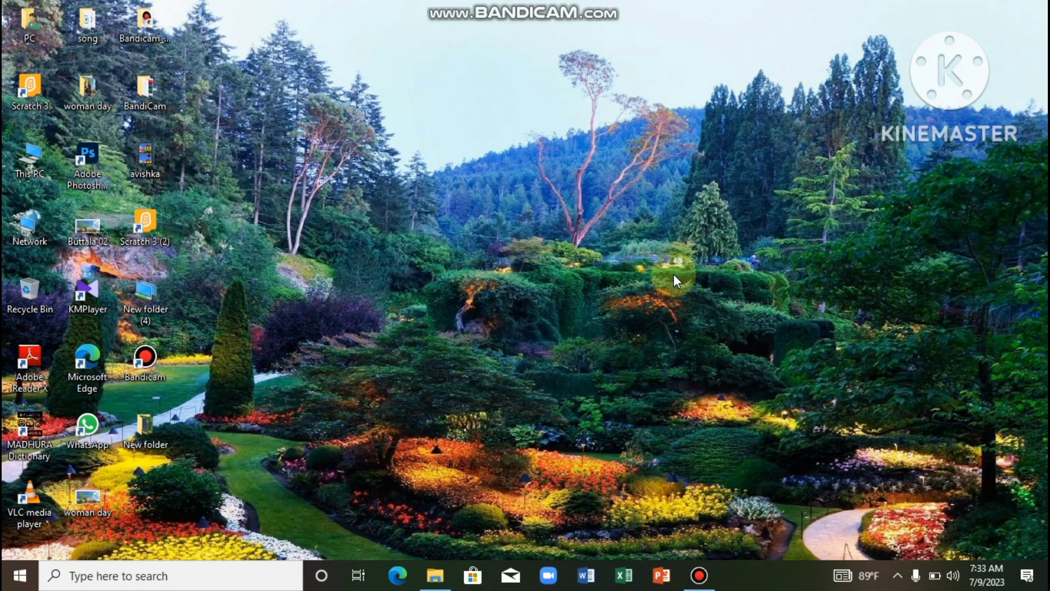
Try to move the BandiCam folder out of the icon columns to an empty area of the desktop.
left_click(140, 222)
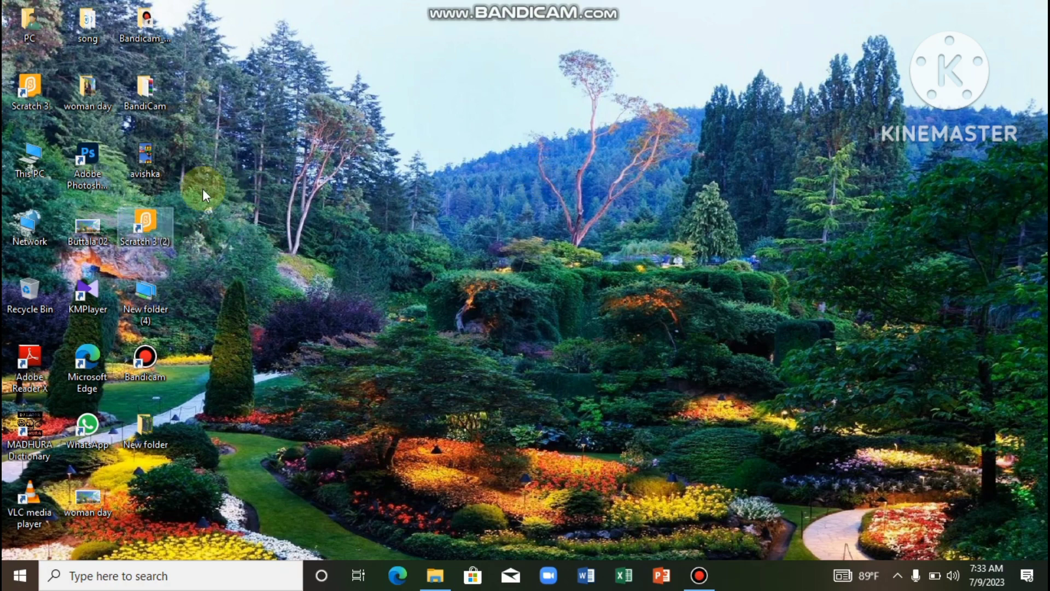
left_click(145, 159)
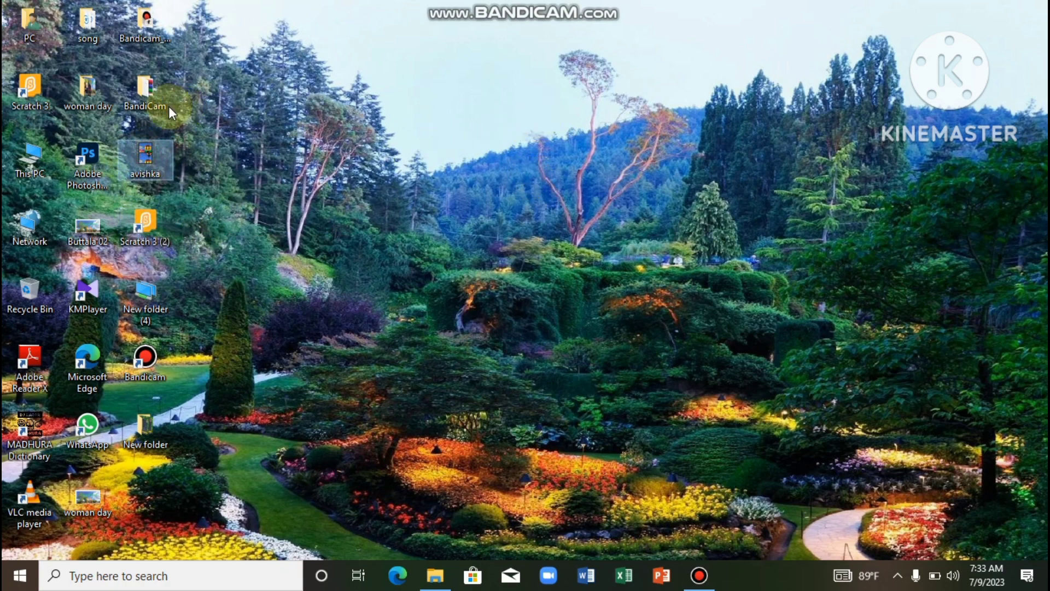
left_click_drag(158, 93, 488, 100)
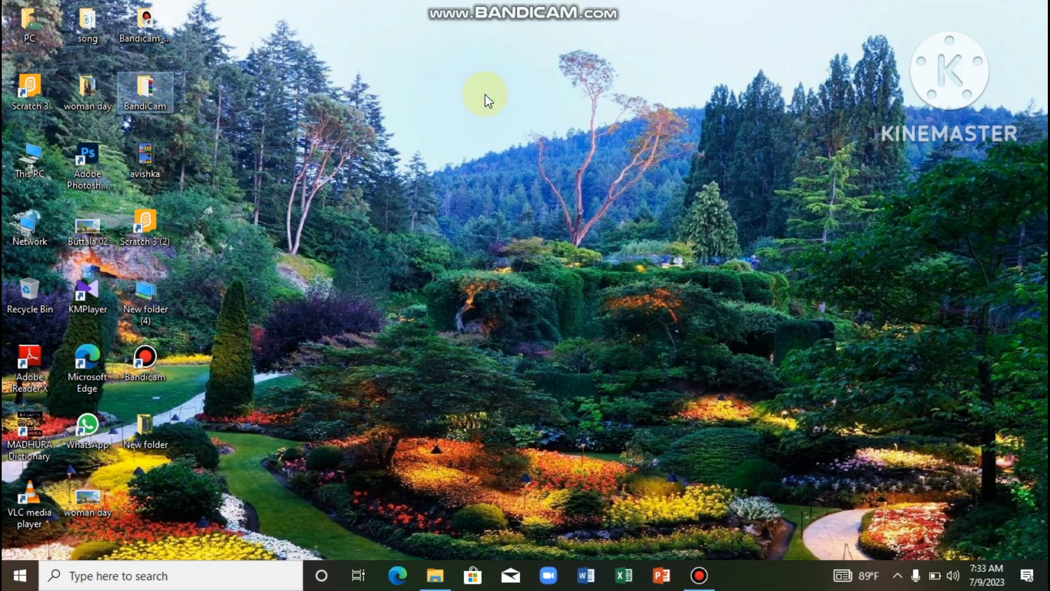
Turn off automatic arrangement of the desktop icons.
right_click(446, 99)
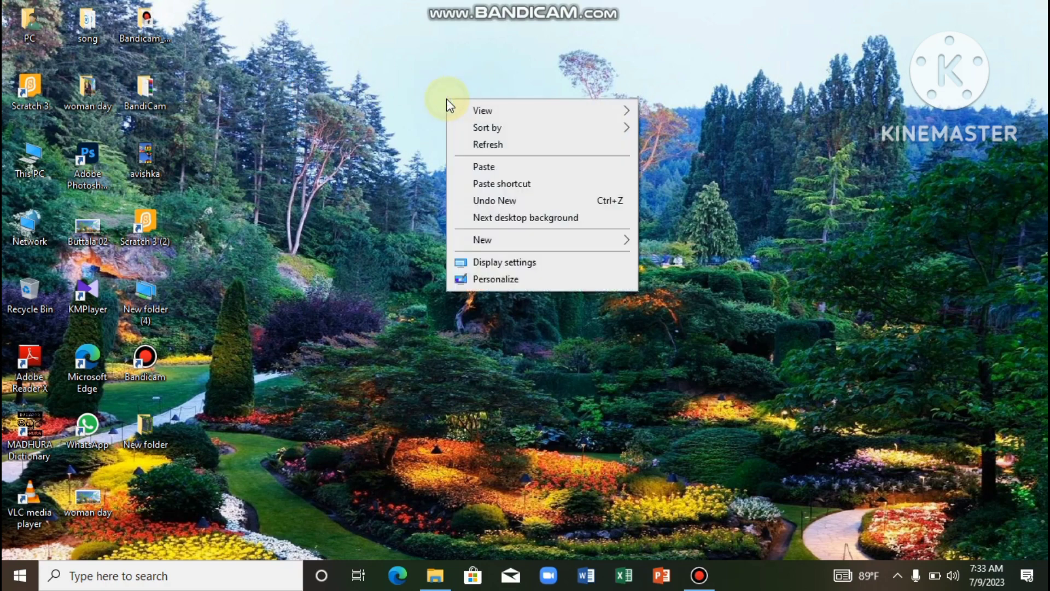
mouse_move(478, 109)
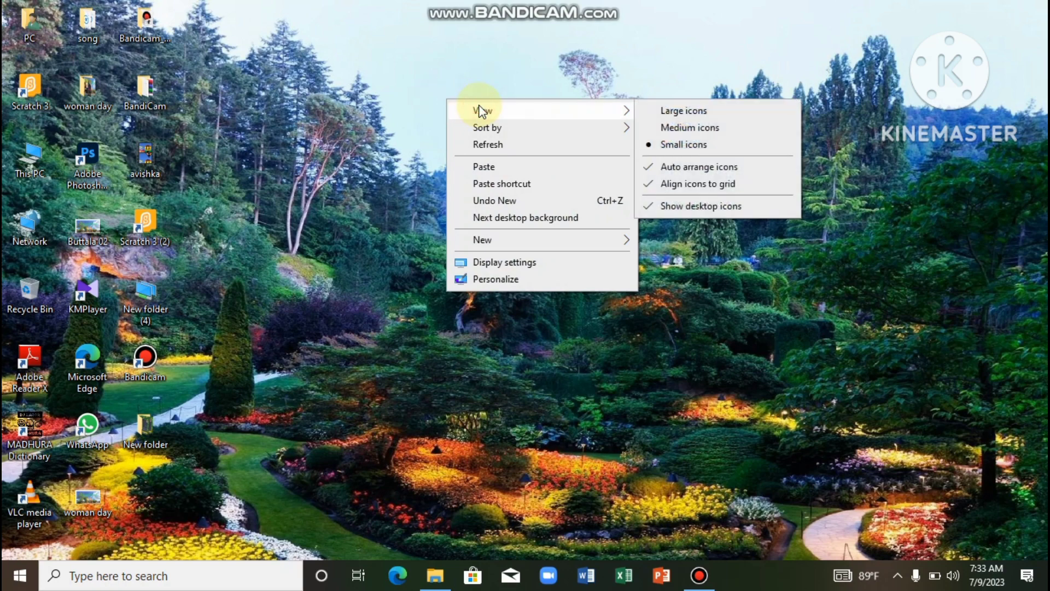
left_click(650, 168)
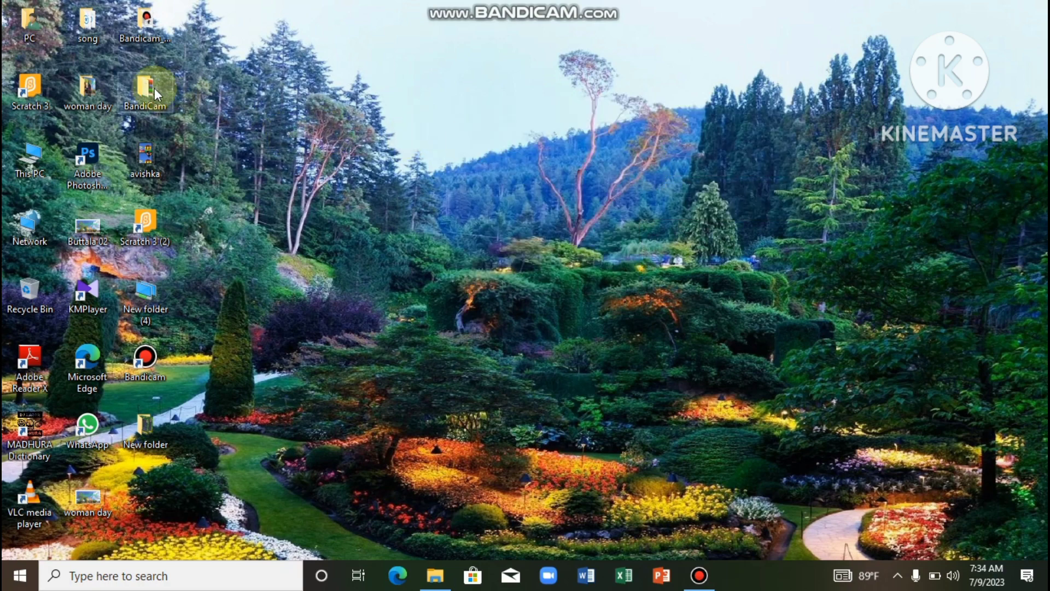
Move all seven icons of the third column, including BandiCam, Scratch 3 (2) and both New folder items, to scattered spots across the desktop.
left_click_drag(147, 90, 441, 97)
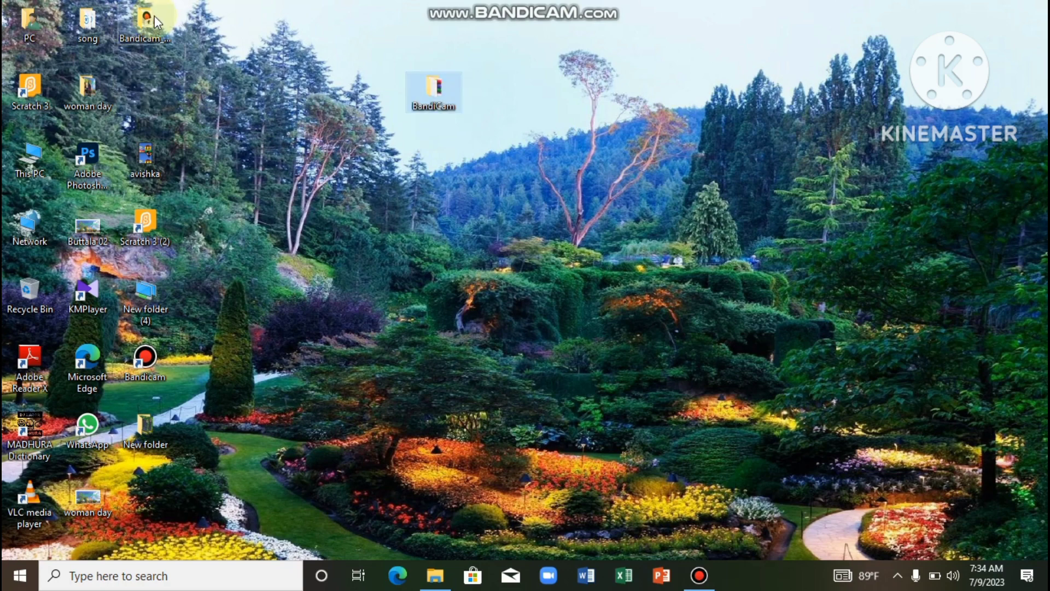
left_click_drag(171, 43, 632, 243)
left_click_drag(155, 225, 790, 93)
left_click_drag(153, 164, 499, 435)
left_click_drag(145, 300, 433, 298)
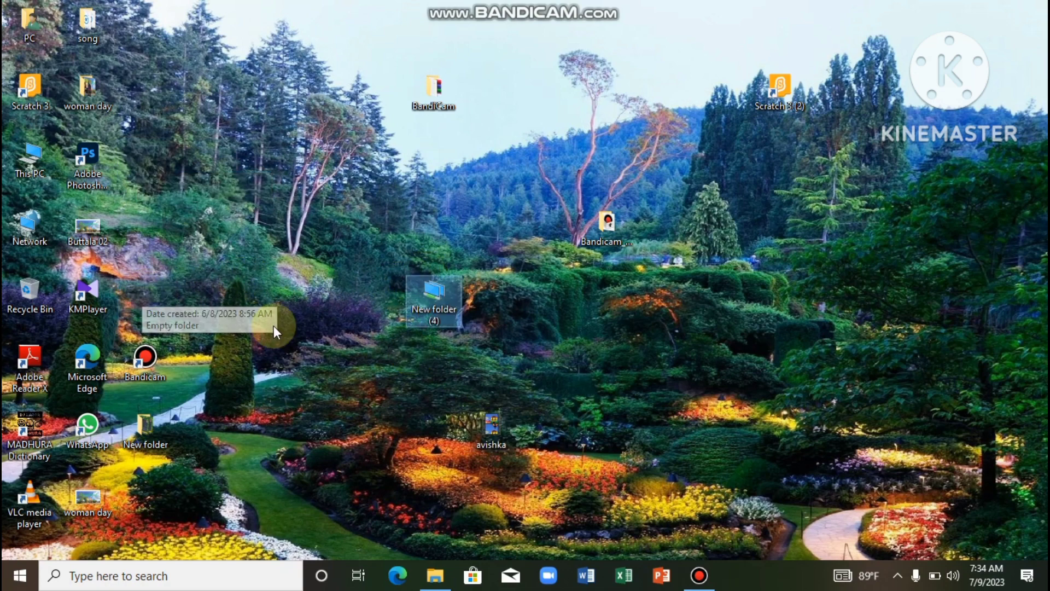
left_click_drag(144, 357, 510, 182)
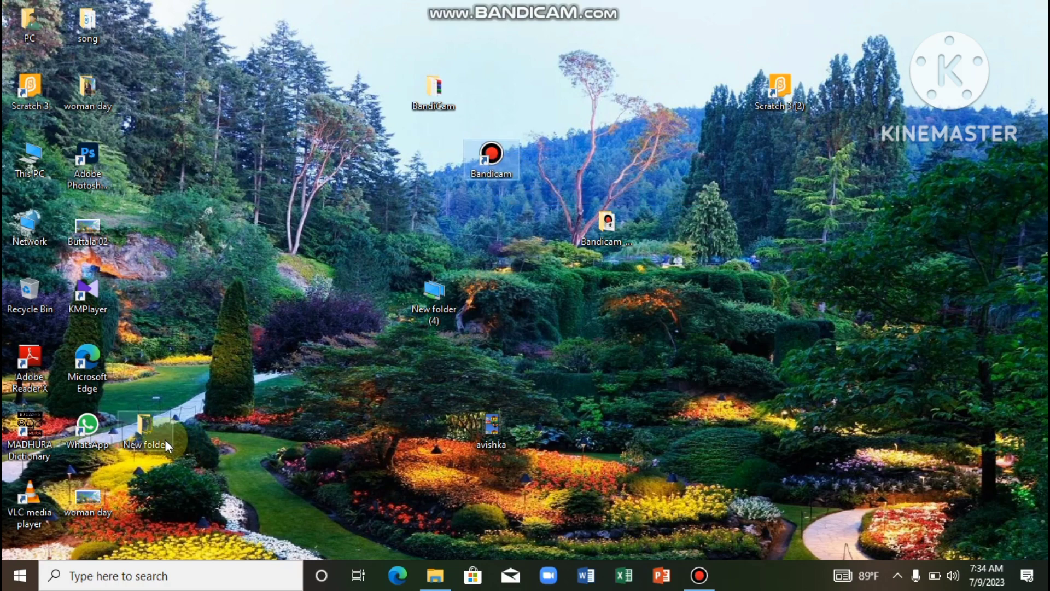
left_click_drag(154, 435, 741, 420)
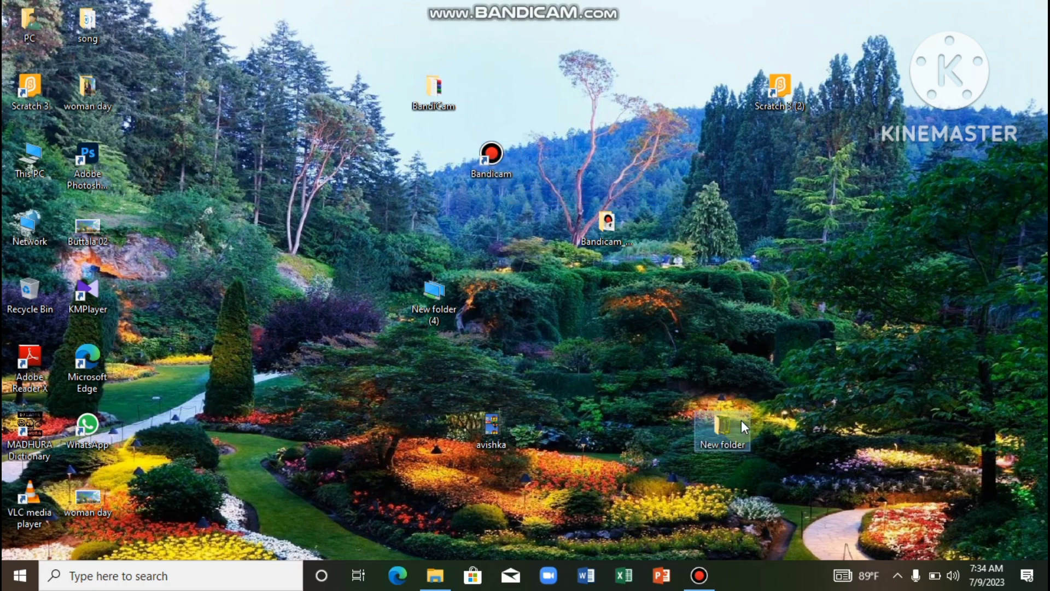
Sort the desktop icons by name.
right_click(504, 77)
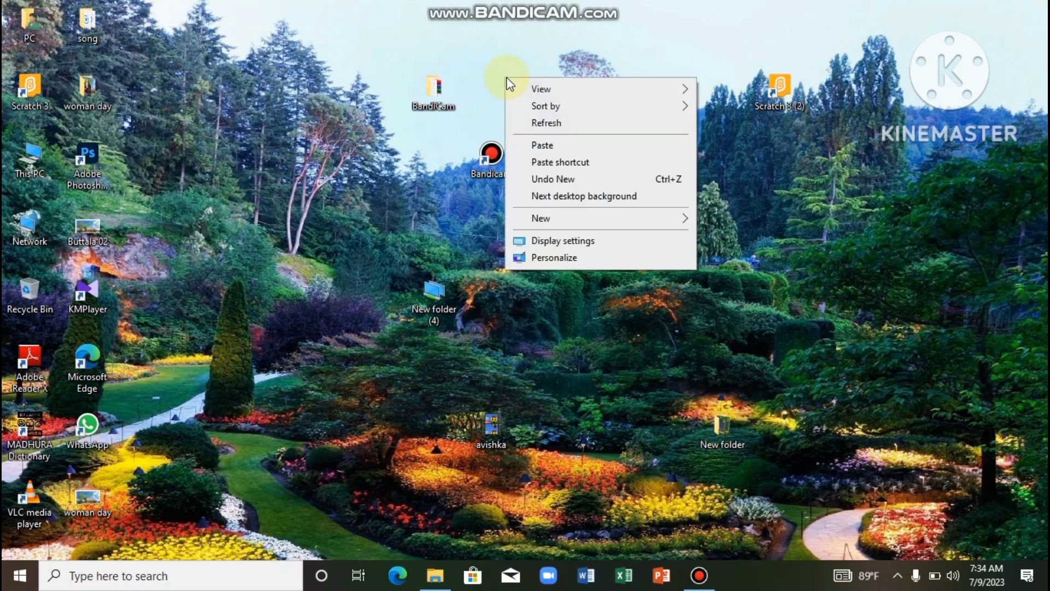
mouse_move(549, 109)
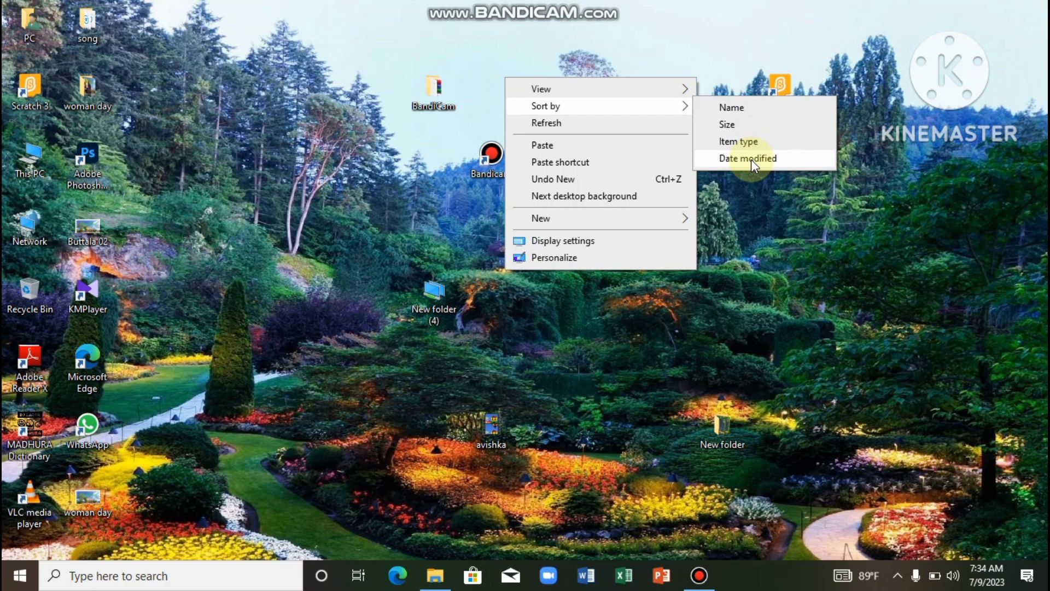
left_click(735, 112)
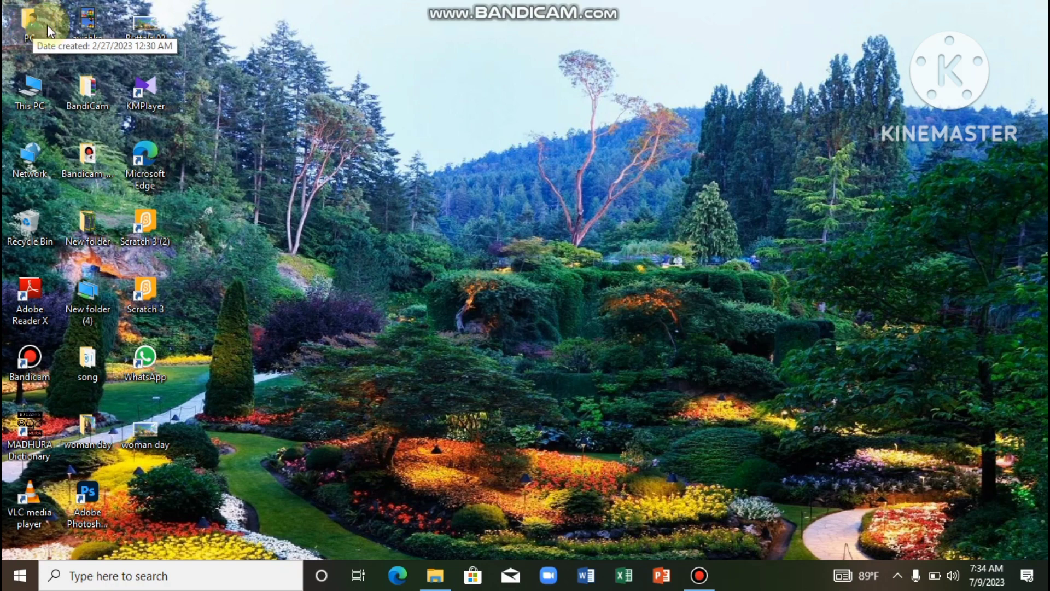
Sort the desktop icons by size.
right_click(447, 113)
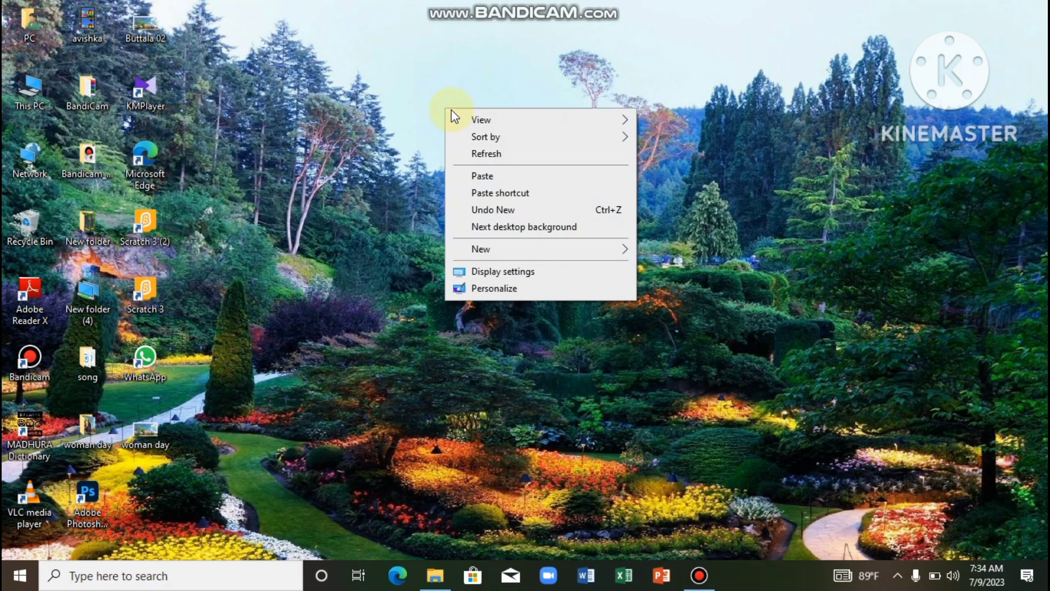
mouse_move(489, 142)
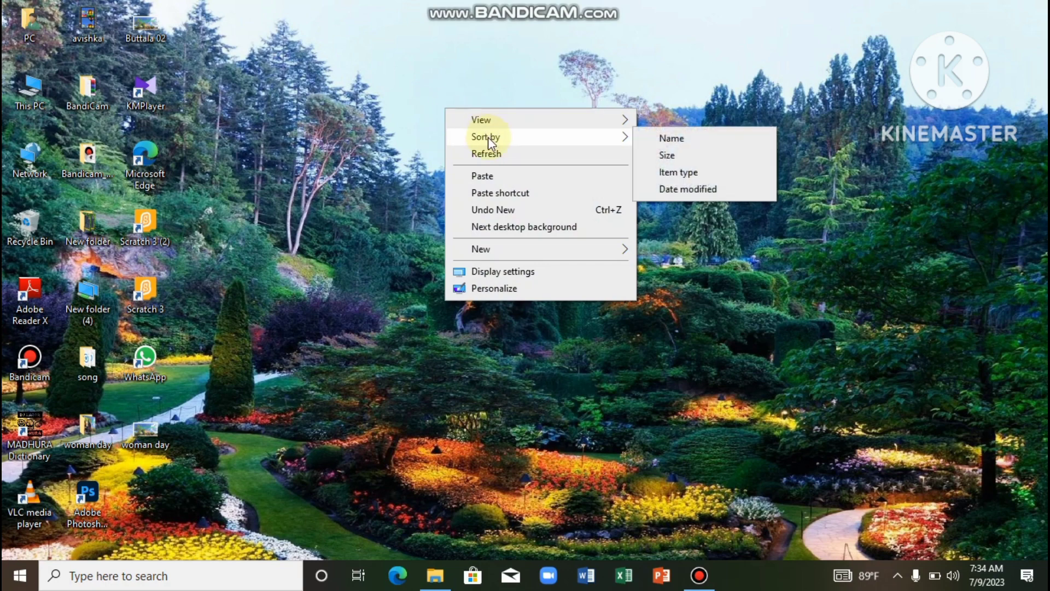
left_click(699, 159)
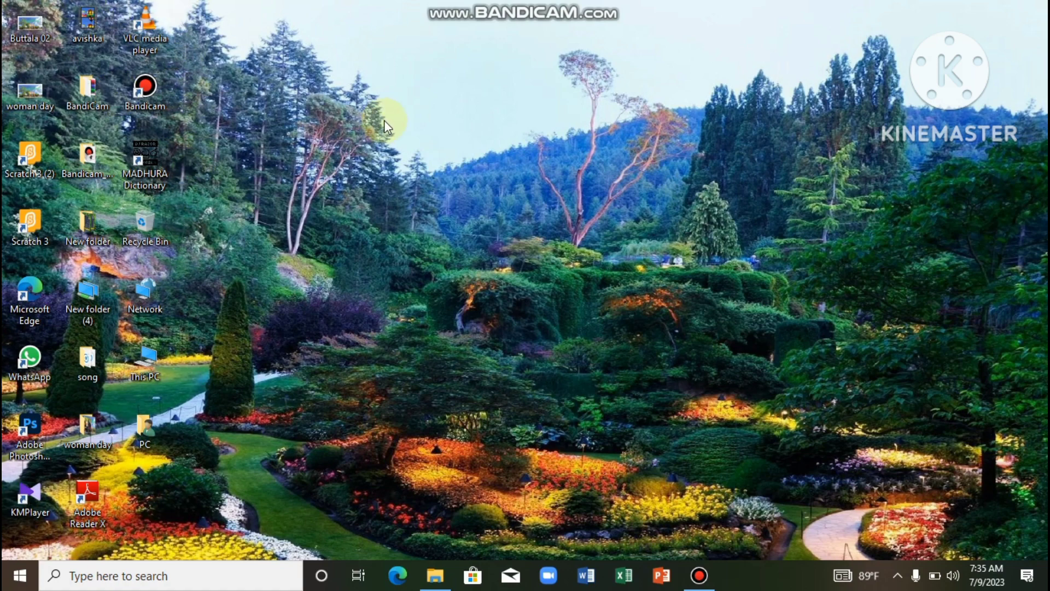
Sort the desktop icons by item type.
right_click(430, 94)
mouse_move(463, 124)
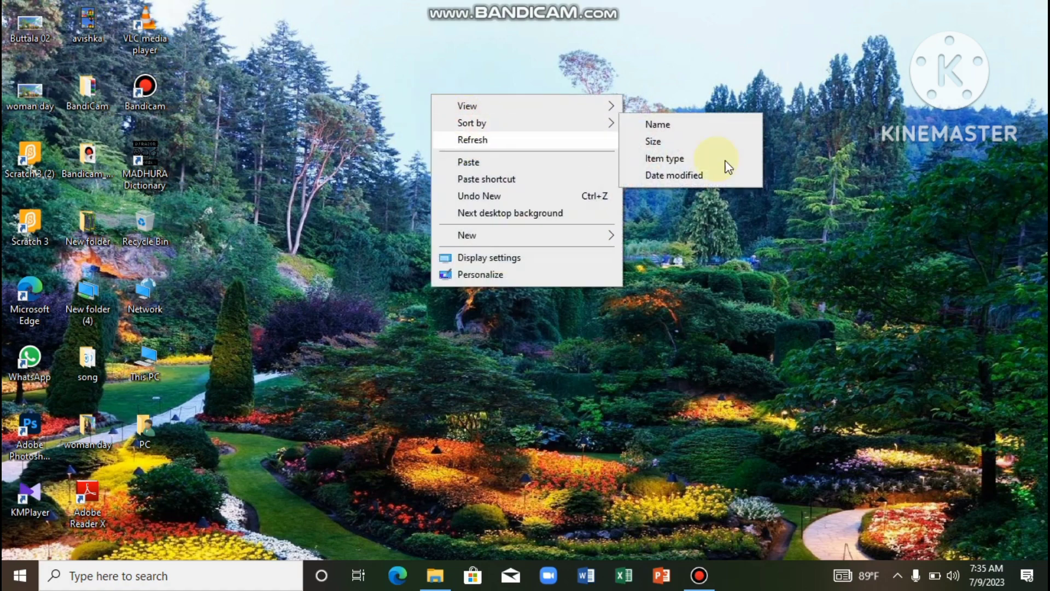
left_click(695, 162)
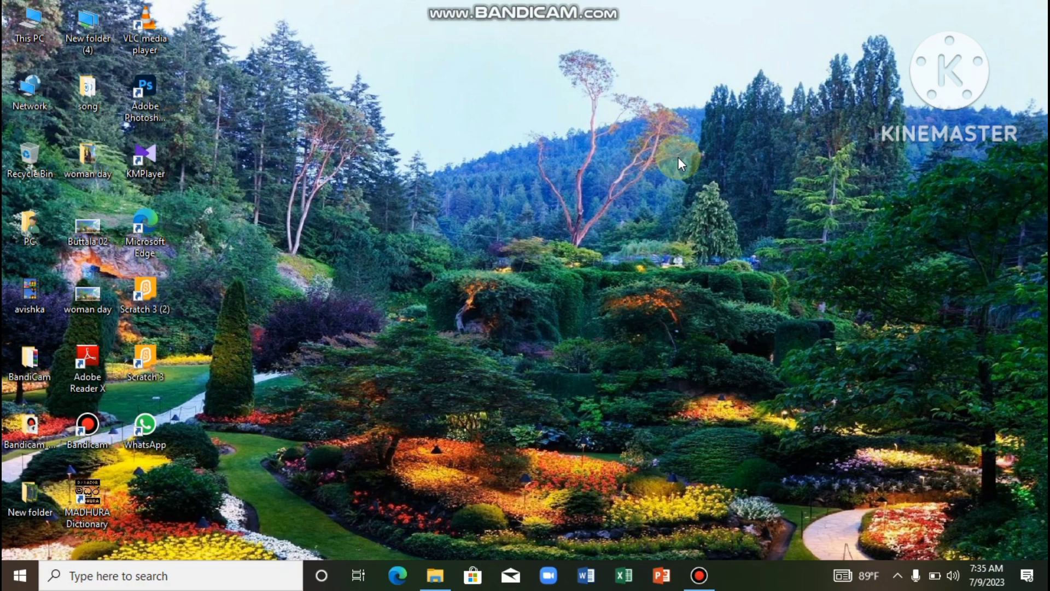
Sort the desktop icons by date modified.
right_click(481, 115)
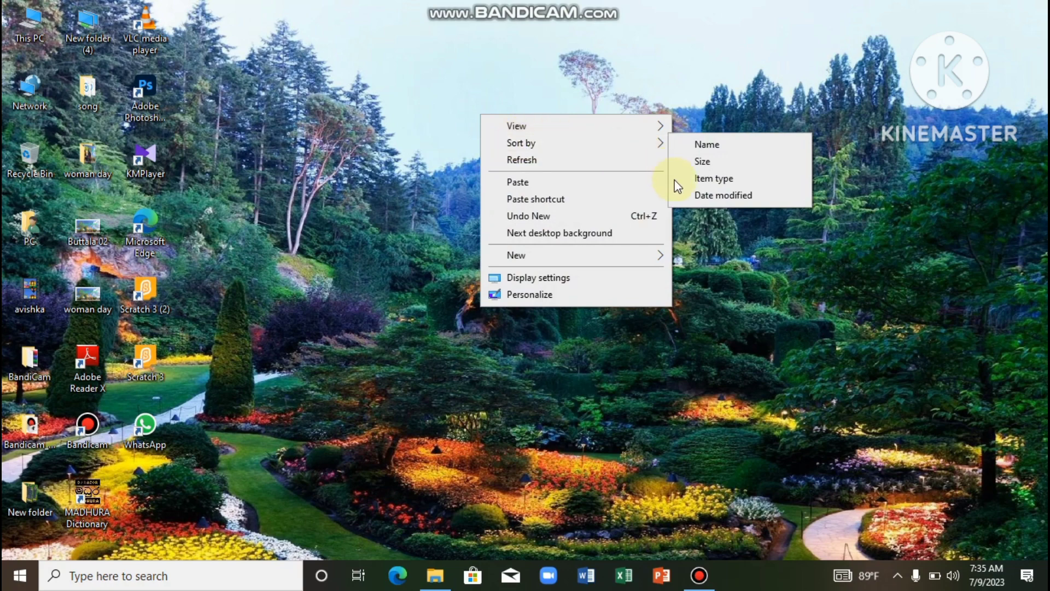
left_click(714, 199)
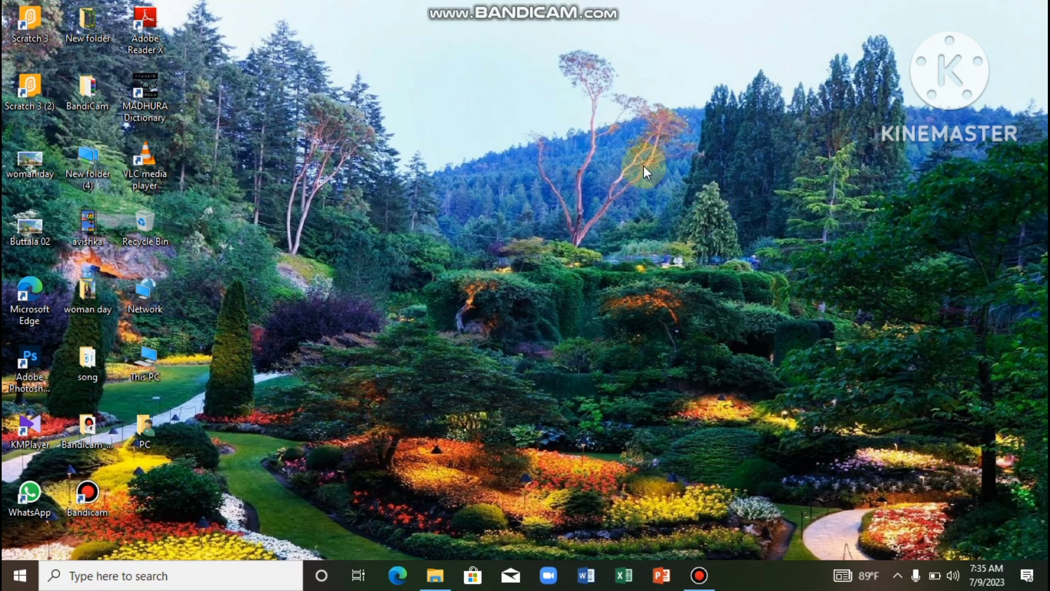
right_click(452, 114)
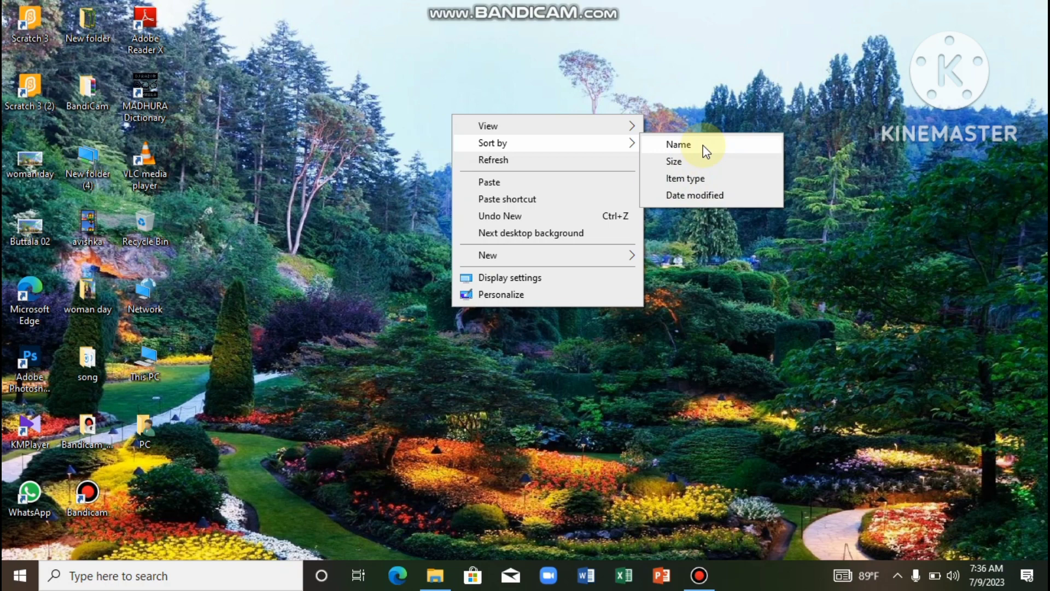
left_click(428, 73)
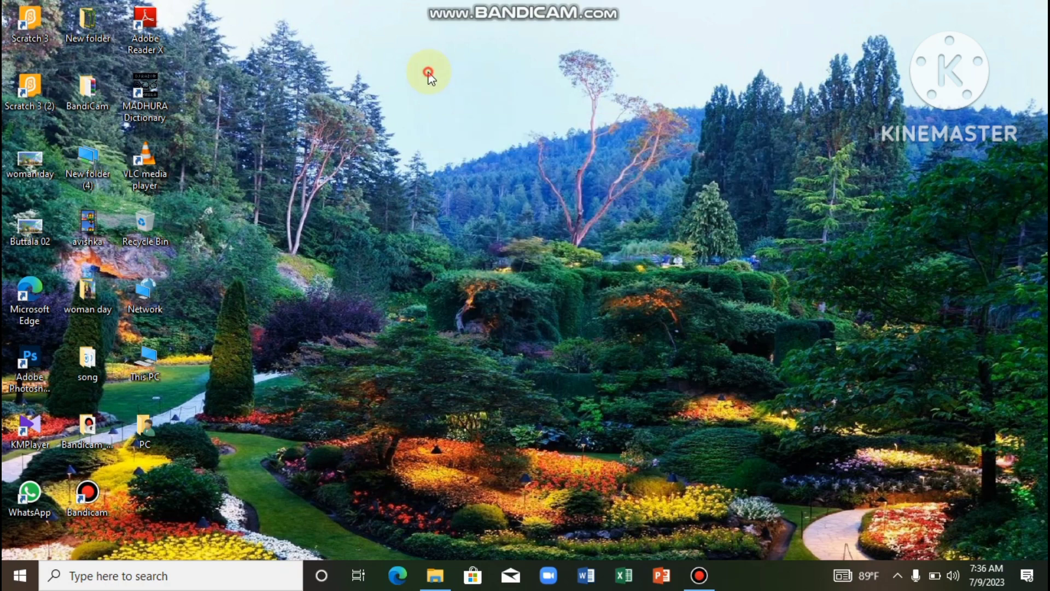
Move the MADHURA Dictionary, Adobe Reader X, VLC media player, Recycle Bin and Network icons to scattered empty spots across the desktop.
left_click_drag(145, 90, 491, 92)
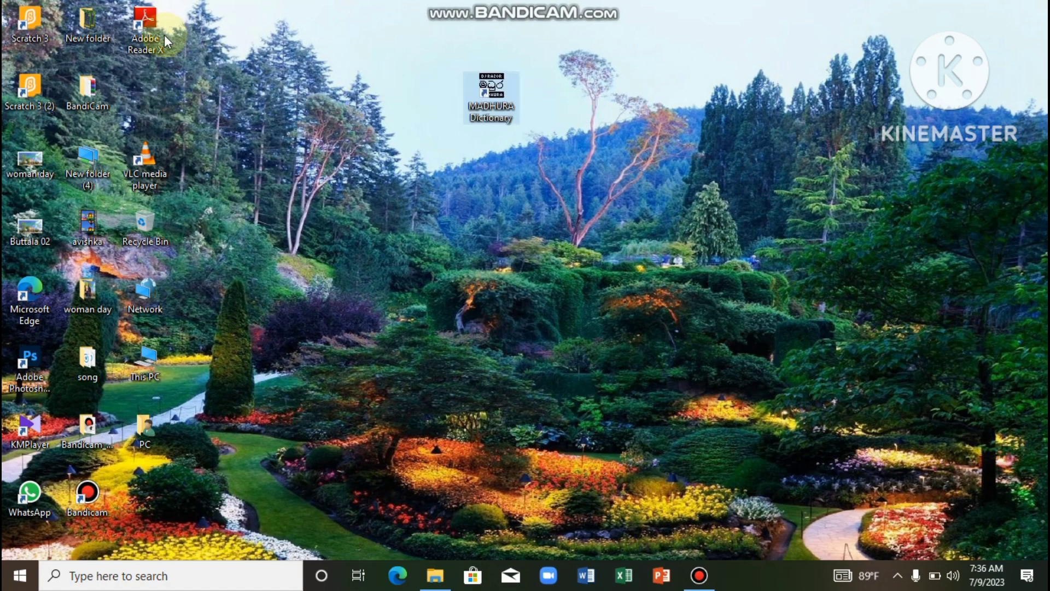
left_click_drag(159, 36, 652, 202)
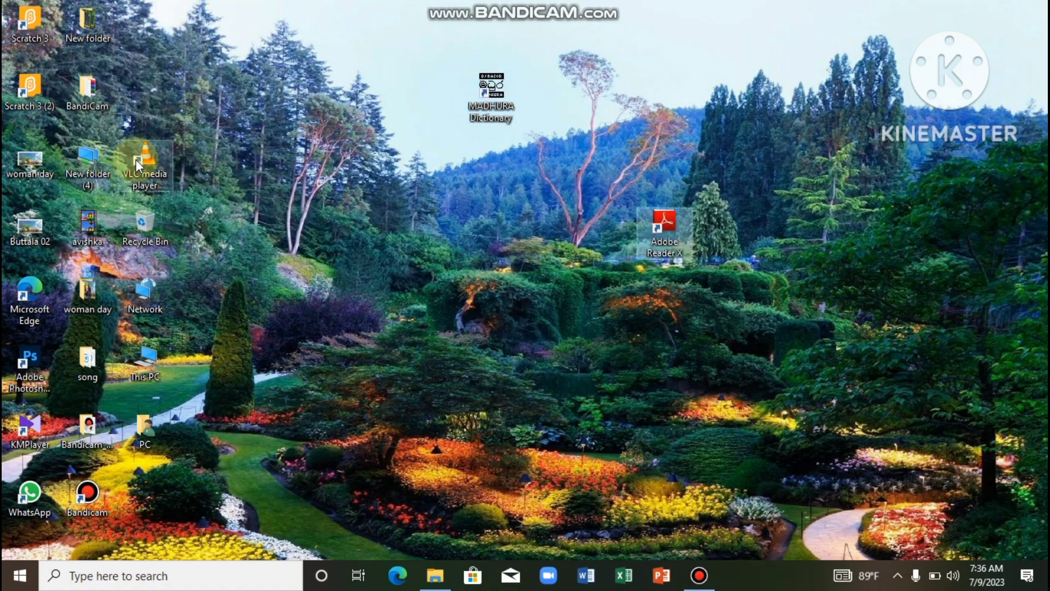
left_click_drag(136, 159, 713, 97)
left_click_drag(144, 233, 490, 368)
left_click(144, 287)
left_click_drag(261, 270, 481, 212)
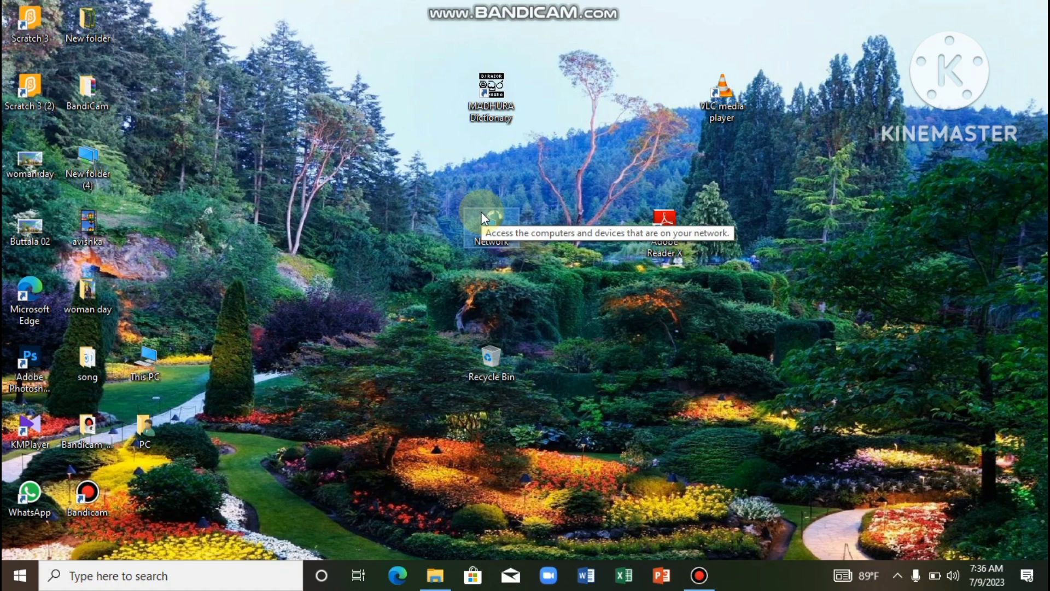
Turn on auto arrange for the desktop icons so the scattered ones line up in the columns again.
right_click(381, 220)
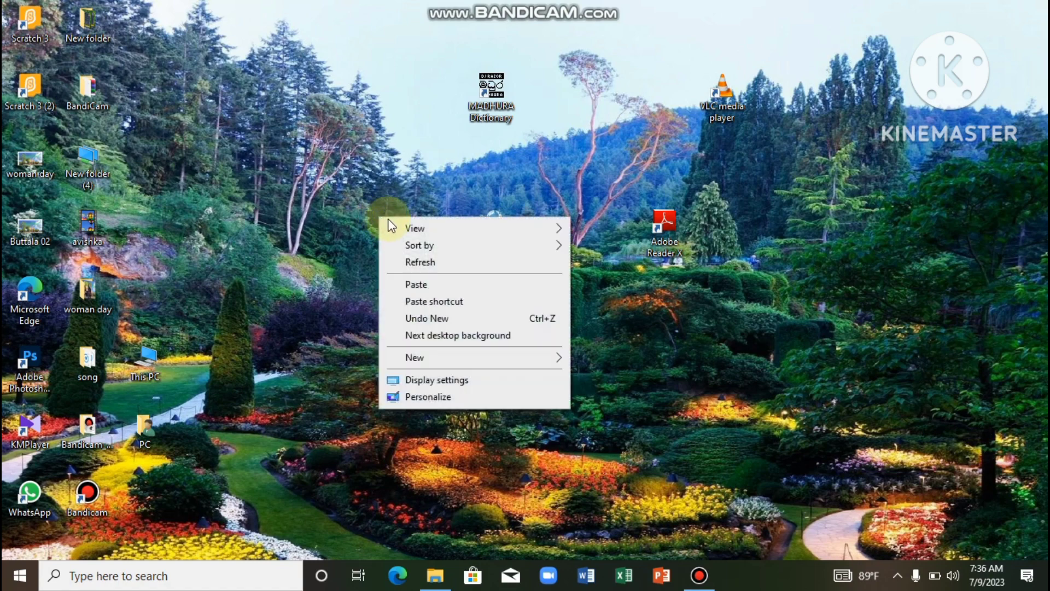
mouse_move(399, 228)
right_click(330, 175)
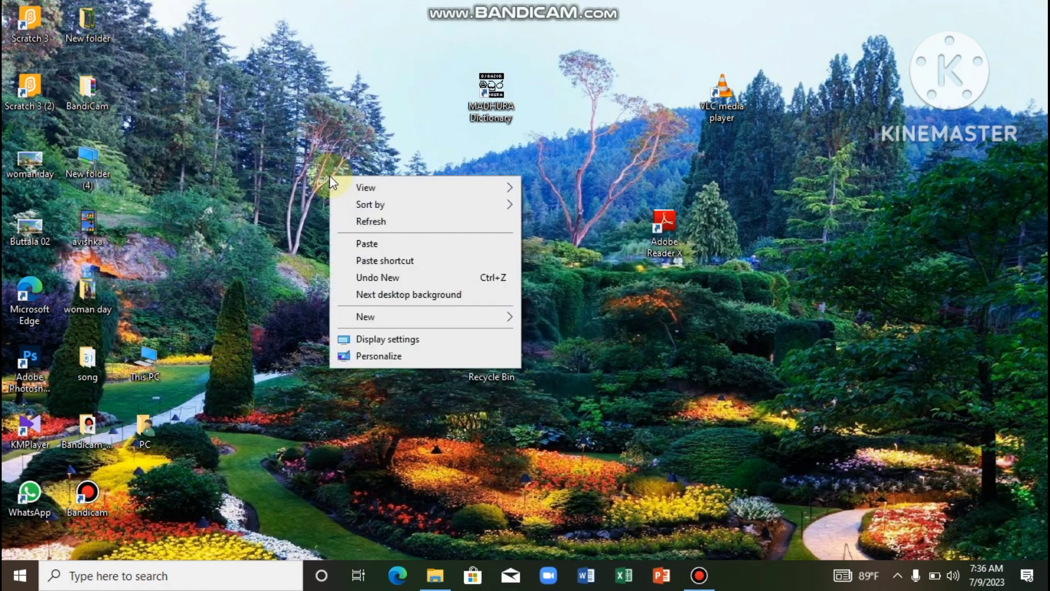
mouse_move(362, 187)
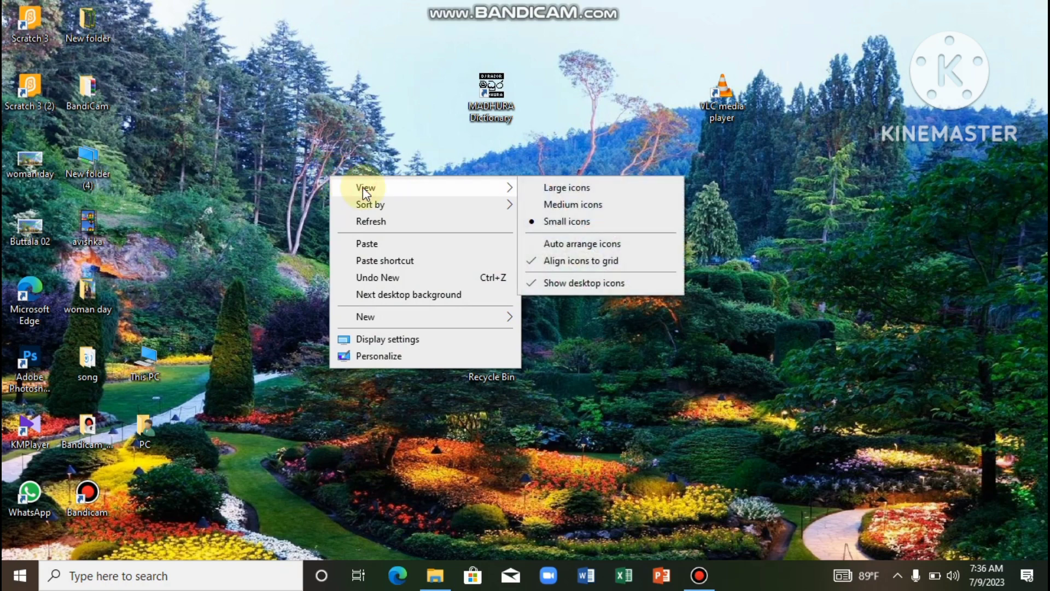
left_click(528, 250)
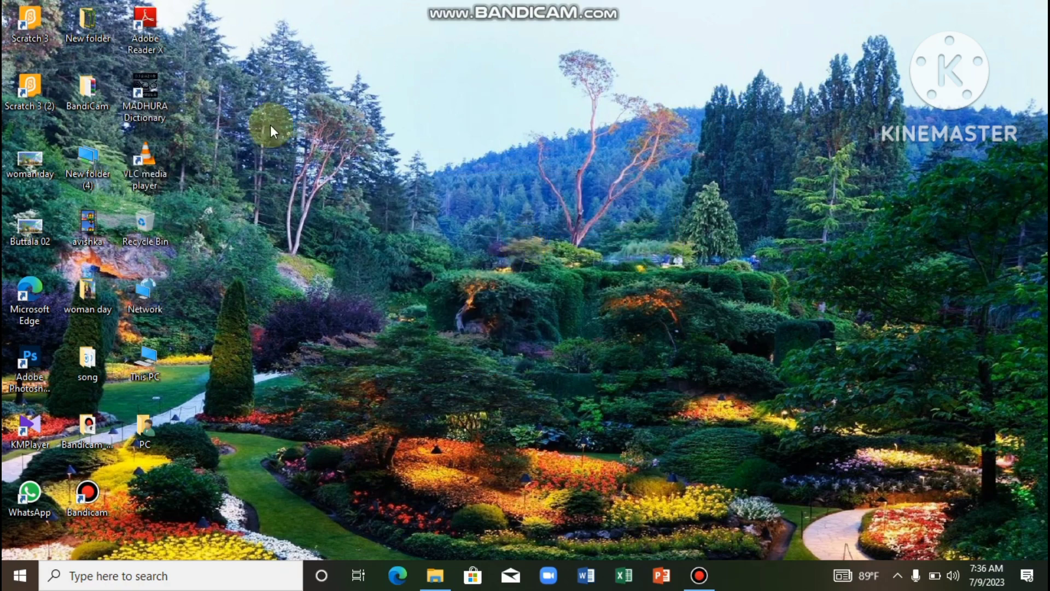
Try to move the Adobe Reader X icon out of its column to an empty spot on the desktop.
left_click_drag(156, 27, 493, 70)
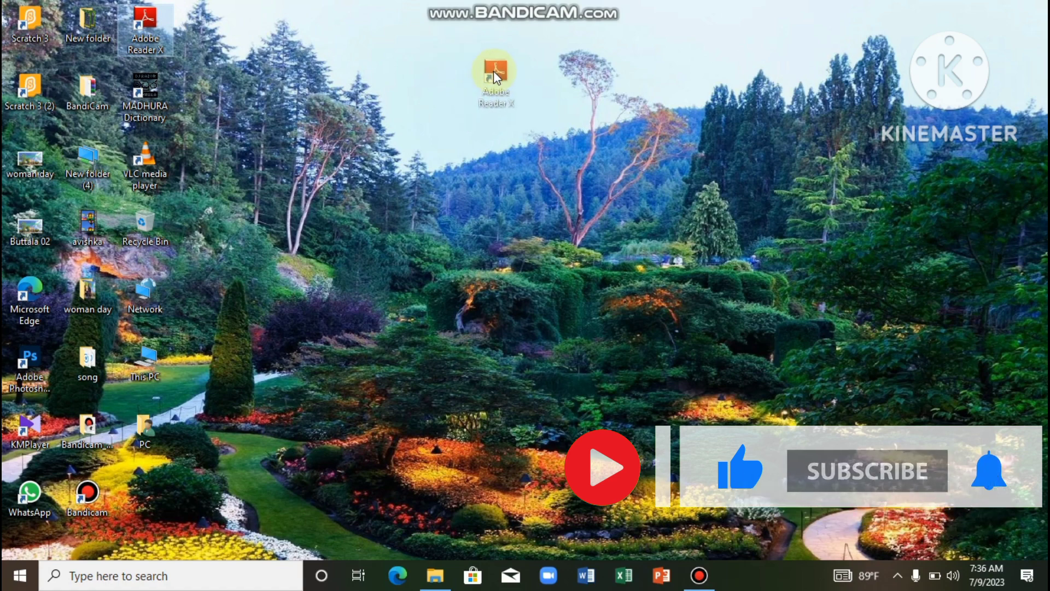
left_click_drag(493, 71, 493, 71)
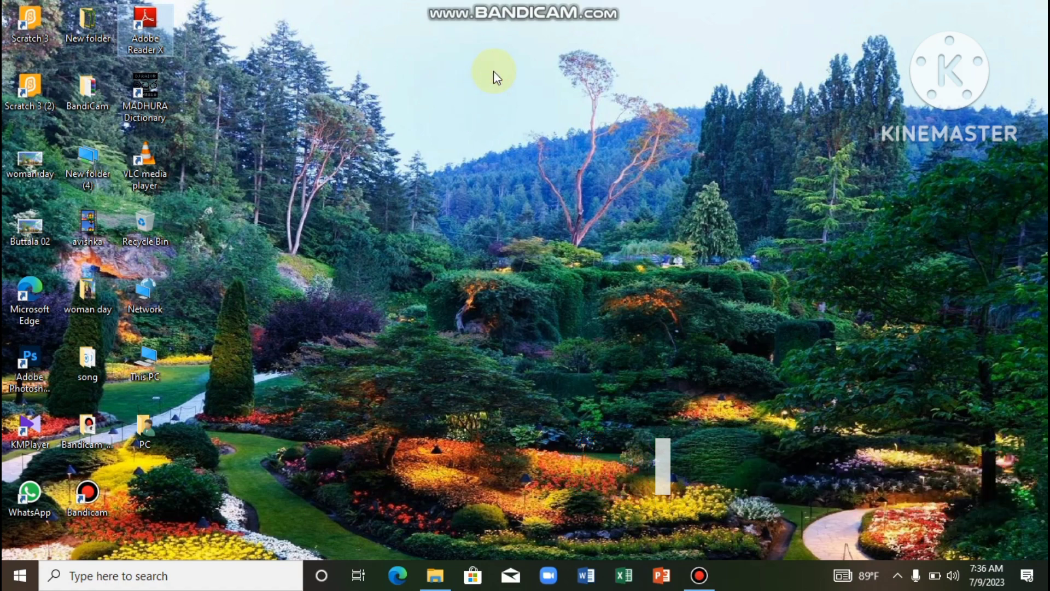